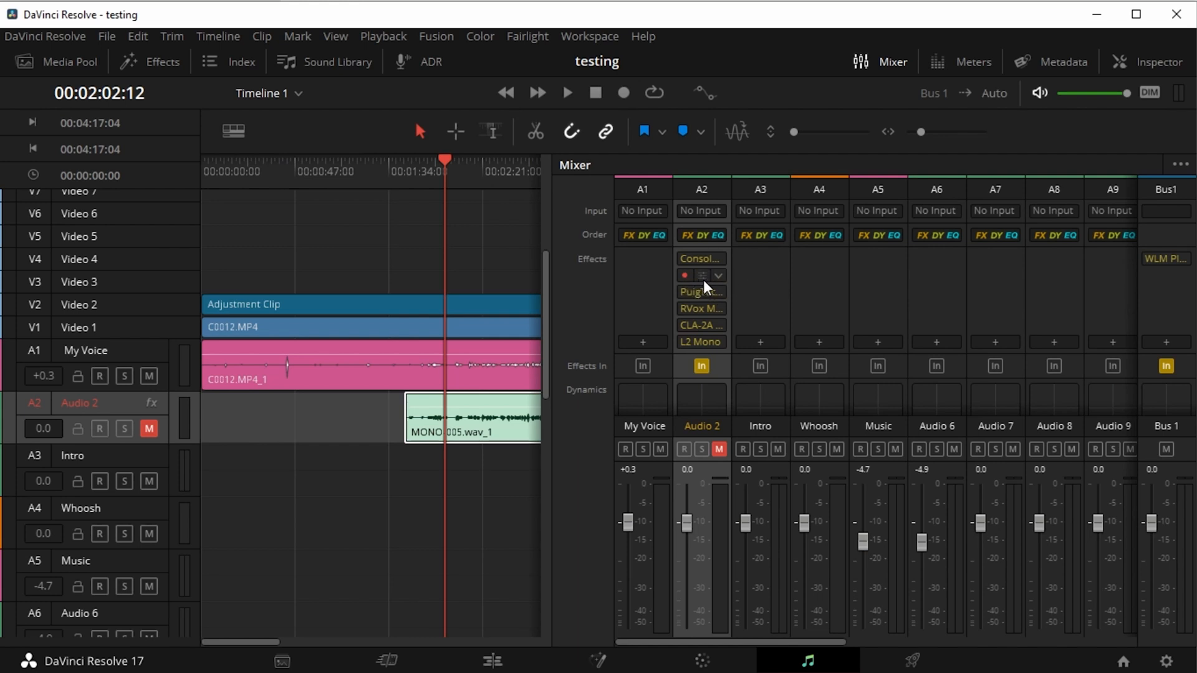
Inspect the settings of the F6-RTA Mono and PuigTec EQP1A Mono effects on the Audio 2 track
left_click(702, 275)
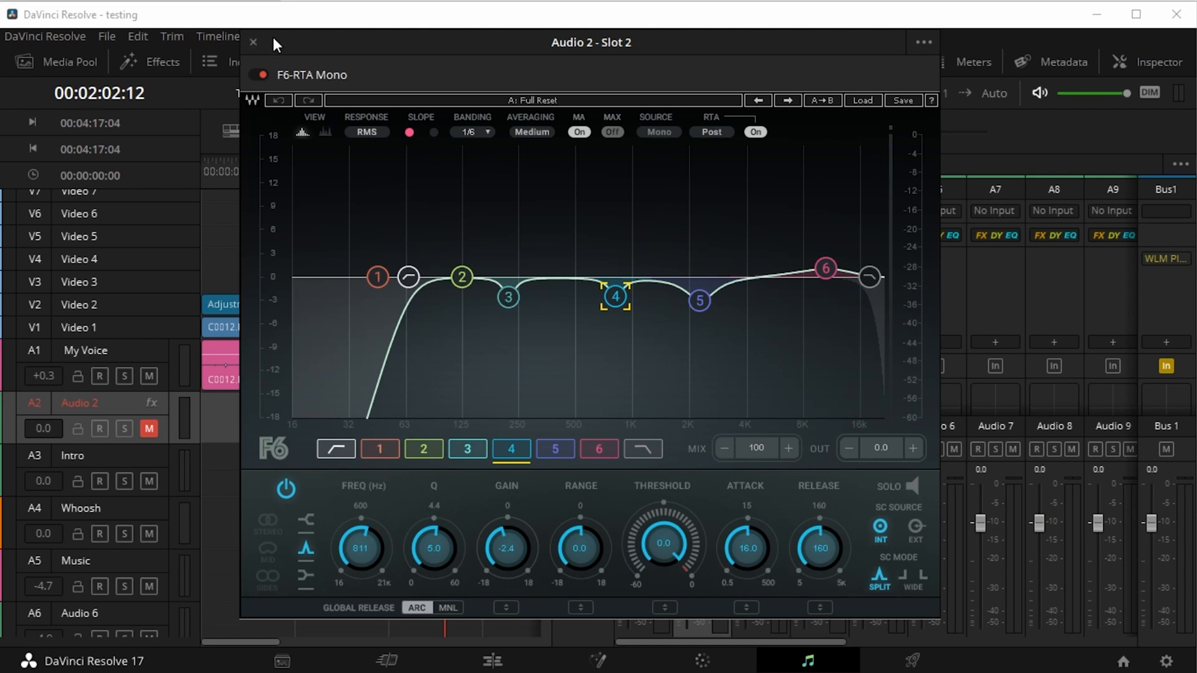
left_click(253, 43)
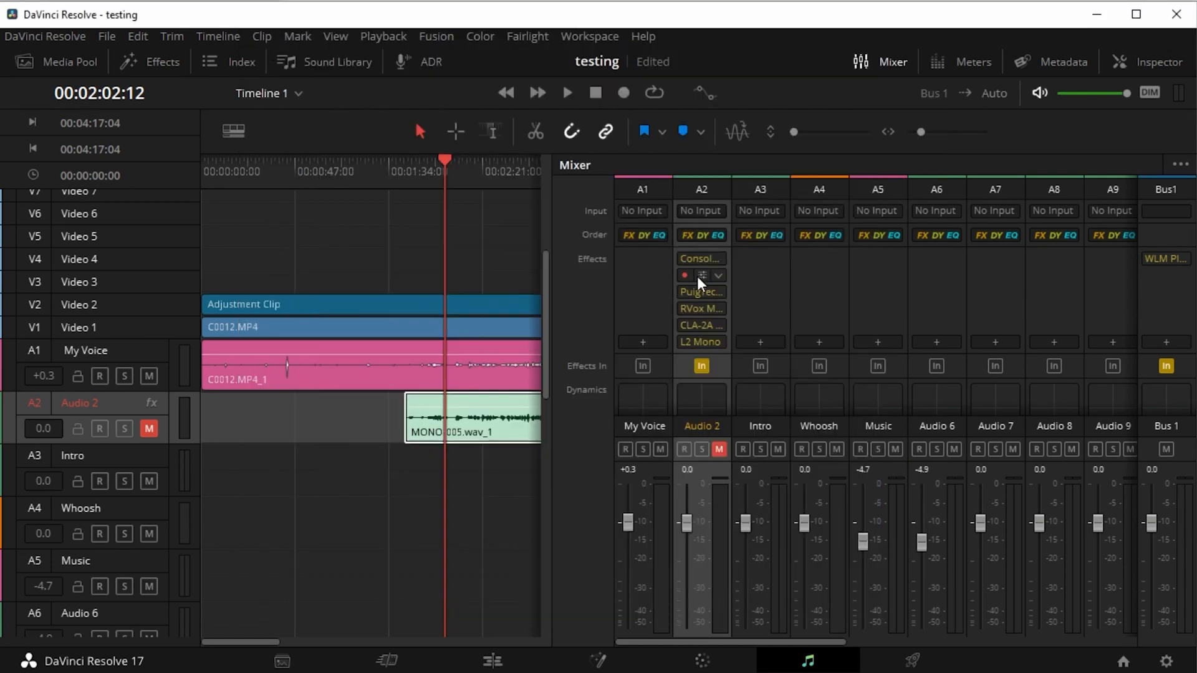
left_click(700, 293)
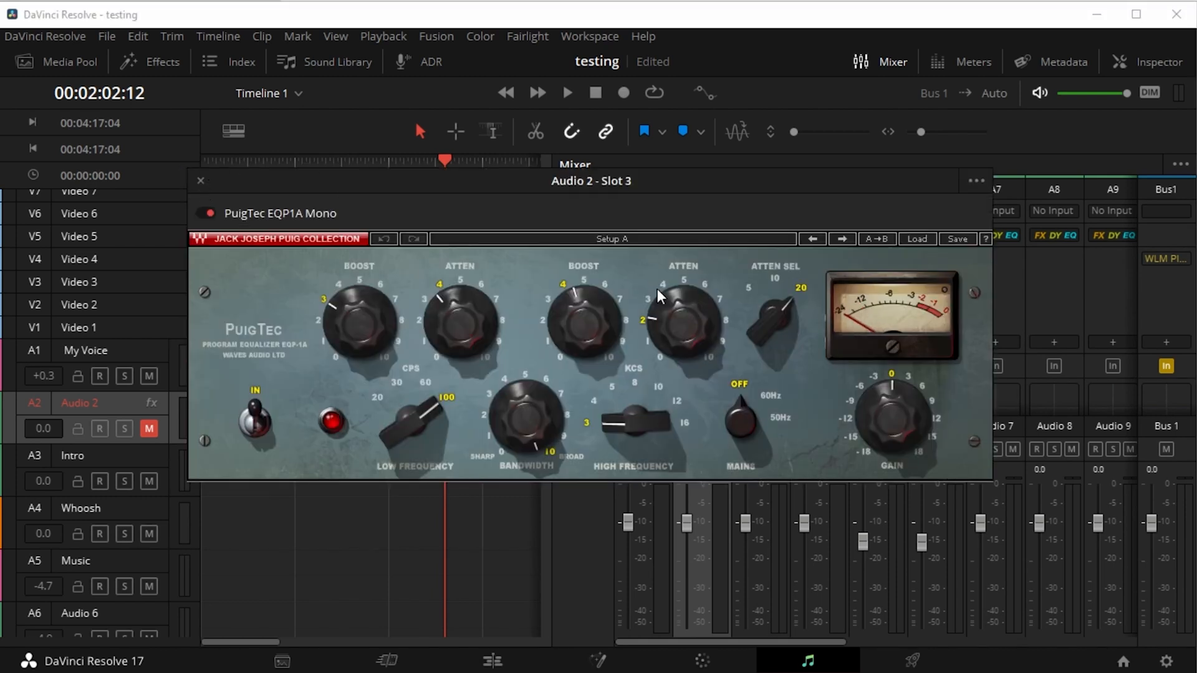
left_click(200, 182)
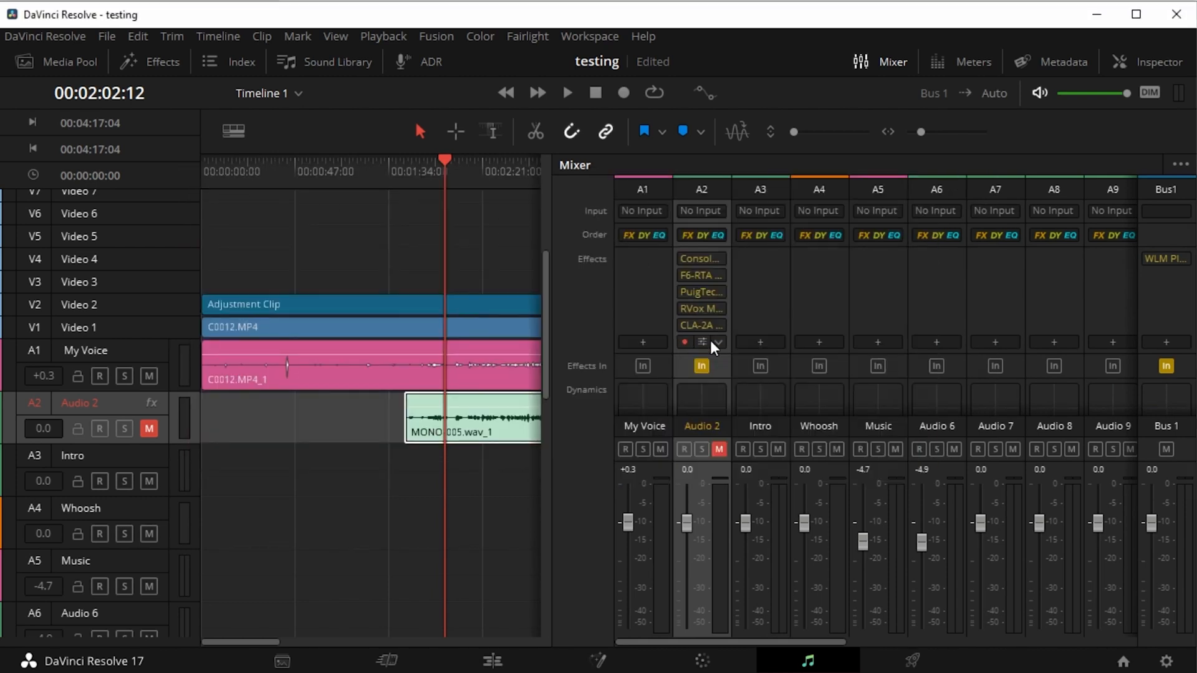
Review the RVox, CLA-2A and L2 Mono effects in the Audio 2 track's effects chain
left_click(703, 311)
left_click(703, 325)
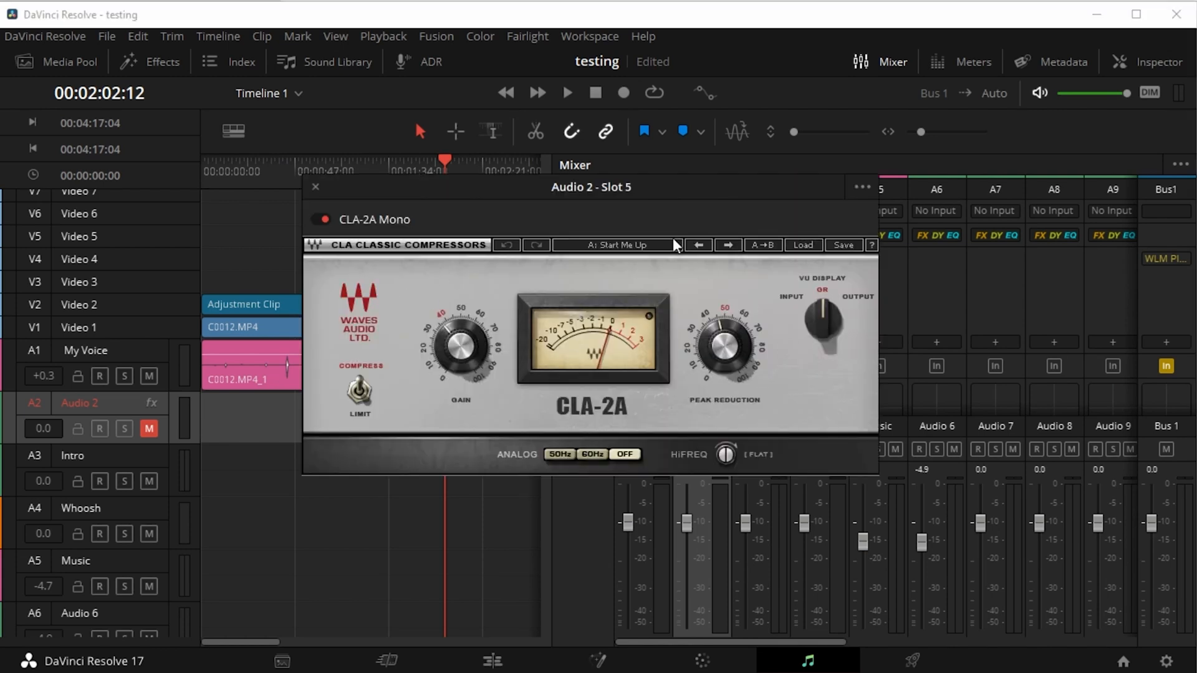
left_click(316, 188)
left_click(701, 343)
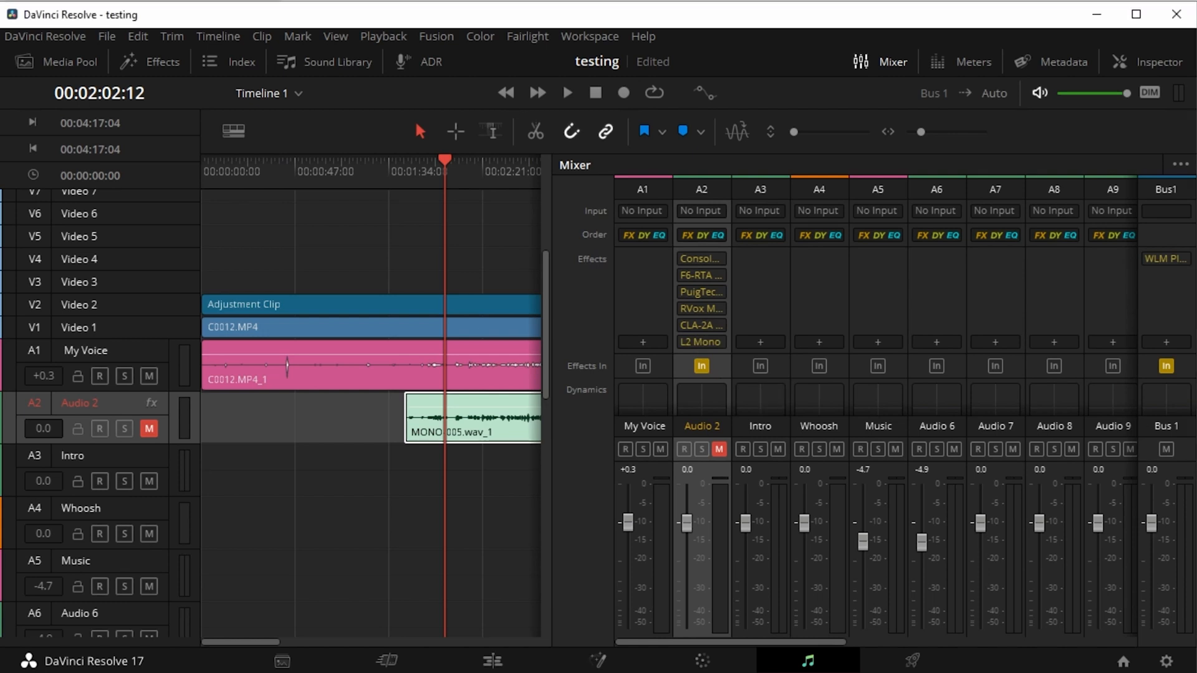
Inspect the Console 1 channel strip settings in the first effects slot of Audio 2, then close its window
left_click(703, 259)
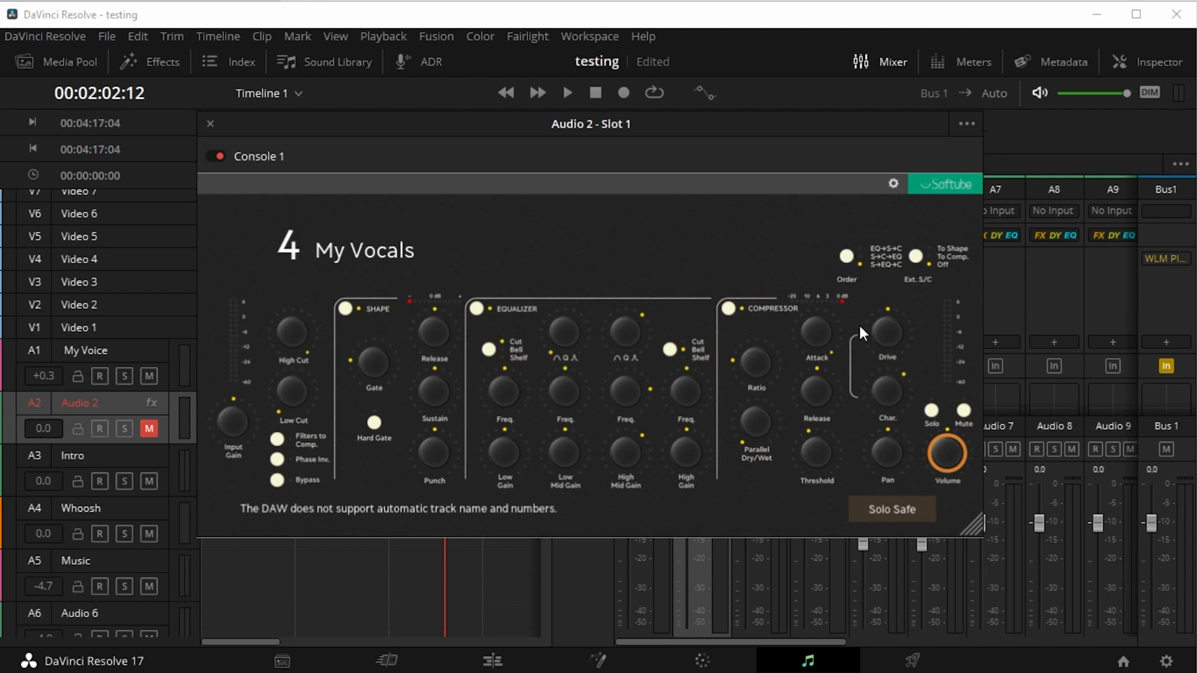
left_click_drag(204, 124, 205, 124)
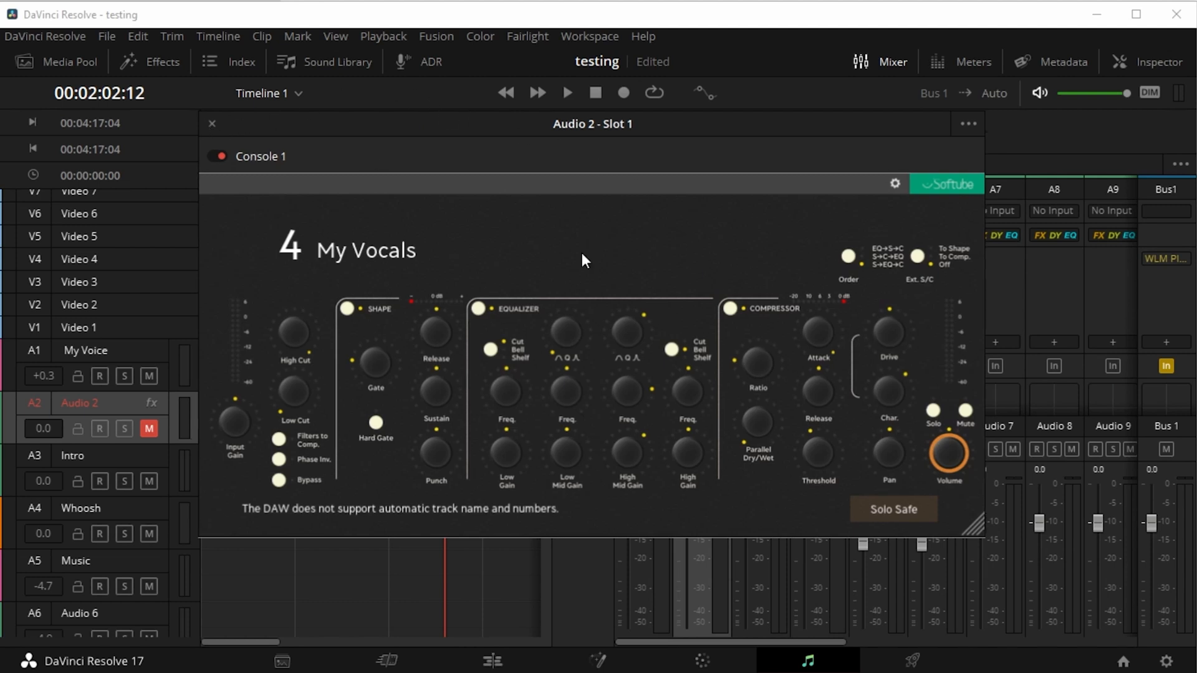
left_click(212, 126)
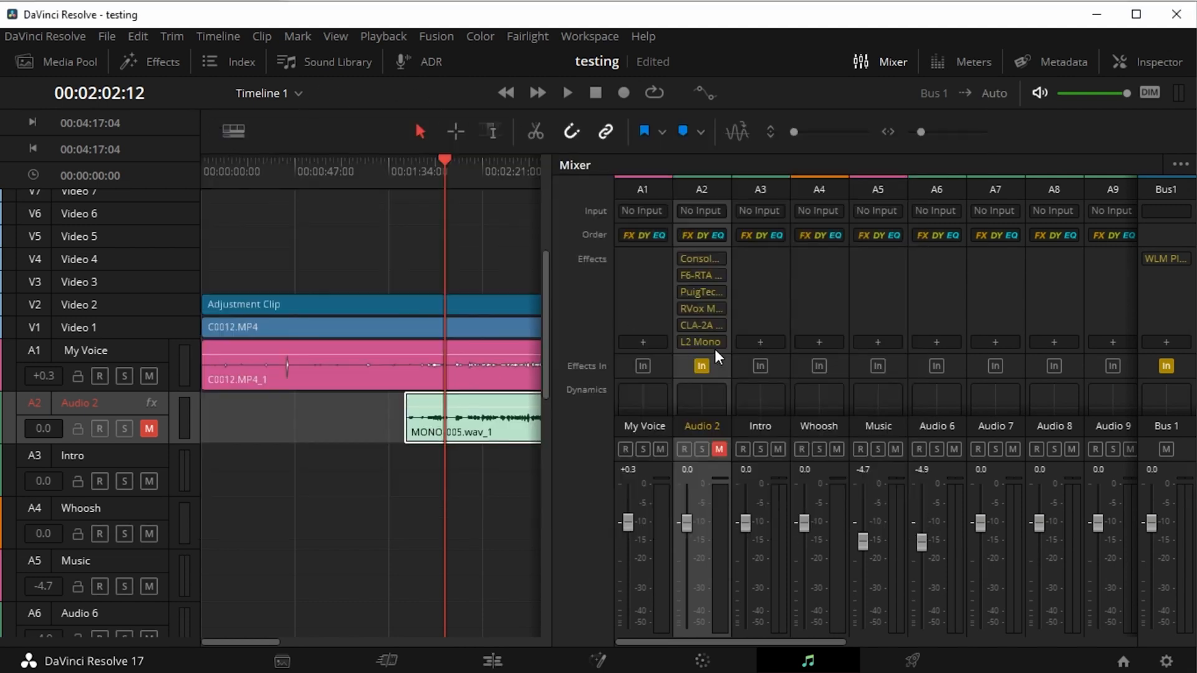
Add the L1 limiter Mono VST effect to the My Voice track and move its window clear of the first mixer channels
left_click(641, 344)
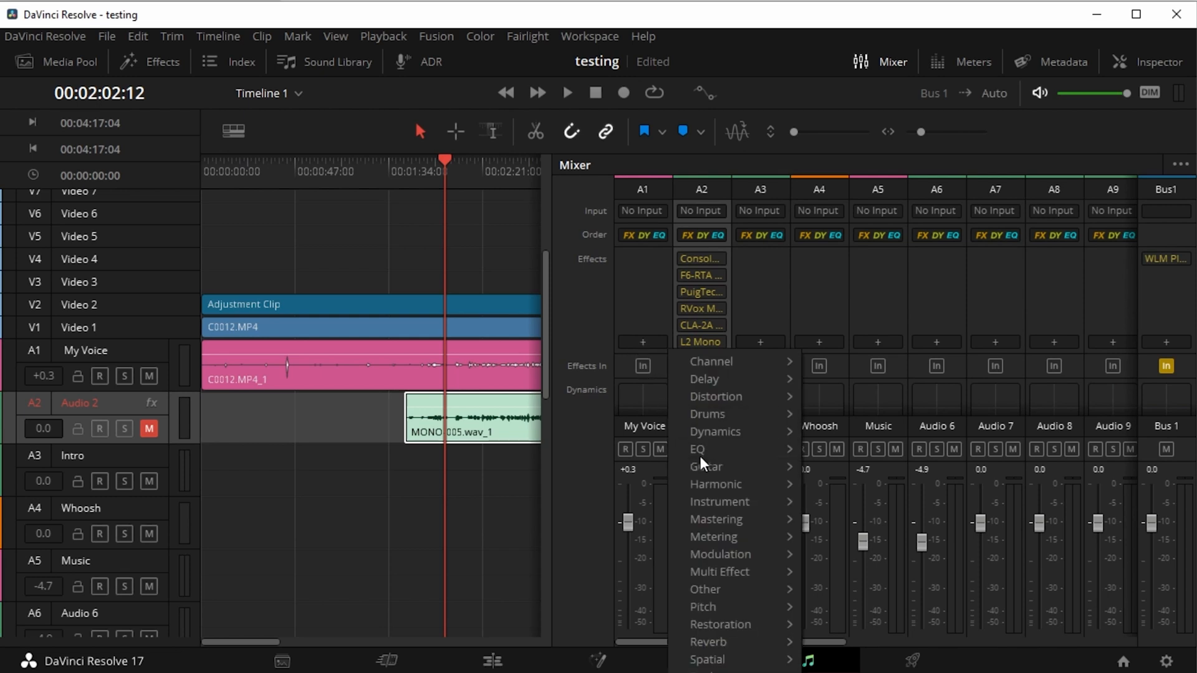
mouse_move(733, 454)
mouse_move(761, 432)
mouse_move(842, 451)
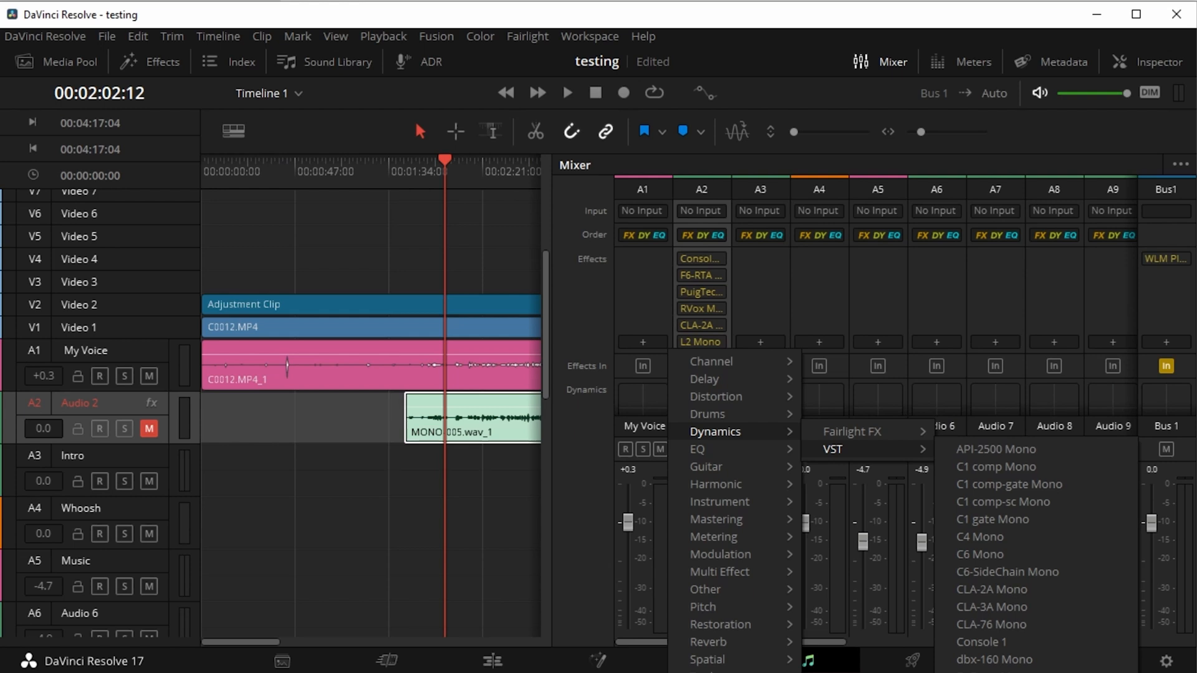
left_click(984, 671)
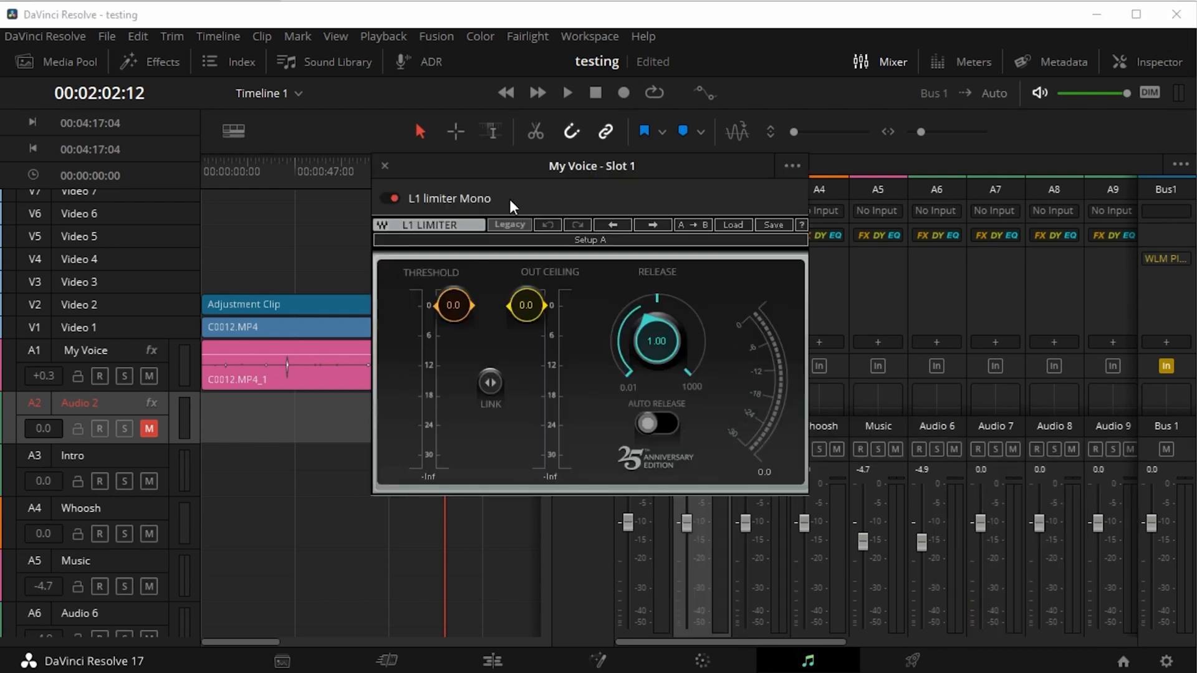
left_click_drag(631, 175, 1035, 191)
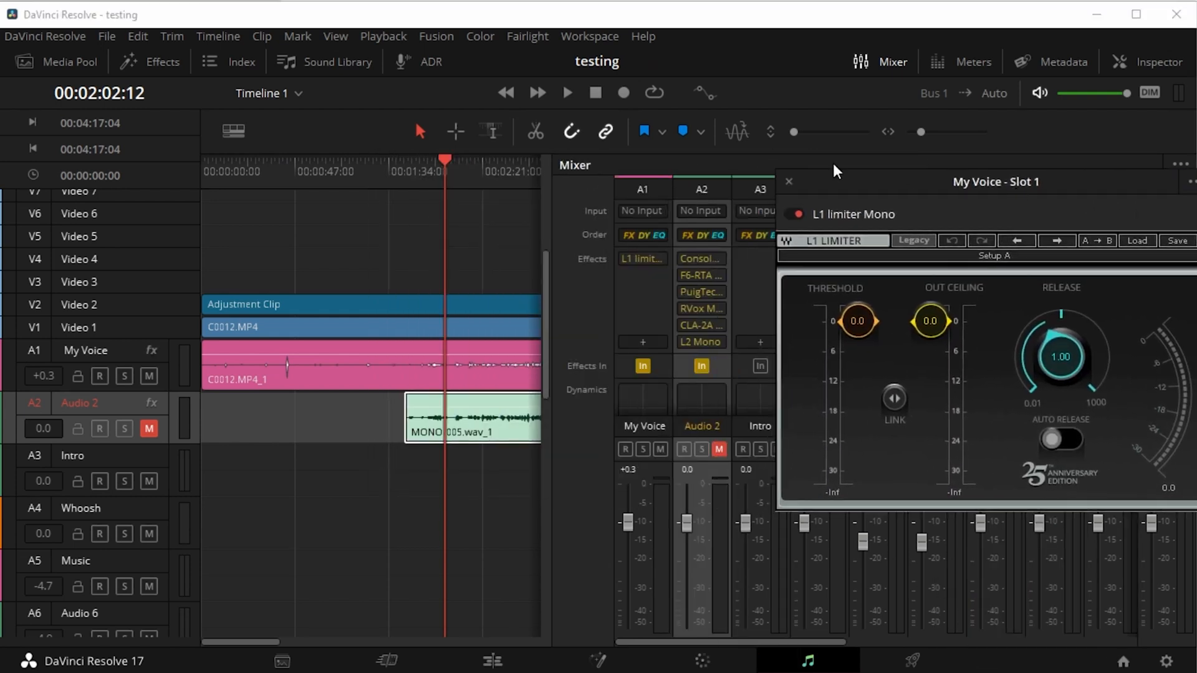
Lower the L1 limiter's threshold on the My Voice track to -16.1 while playing the timeline, then stop playback
left_click(567, 93)
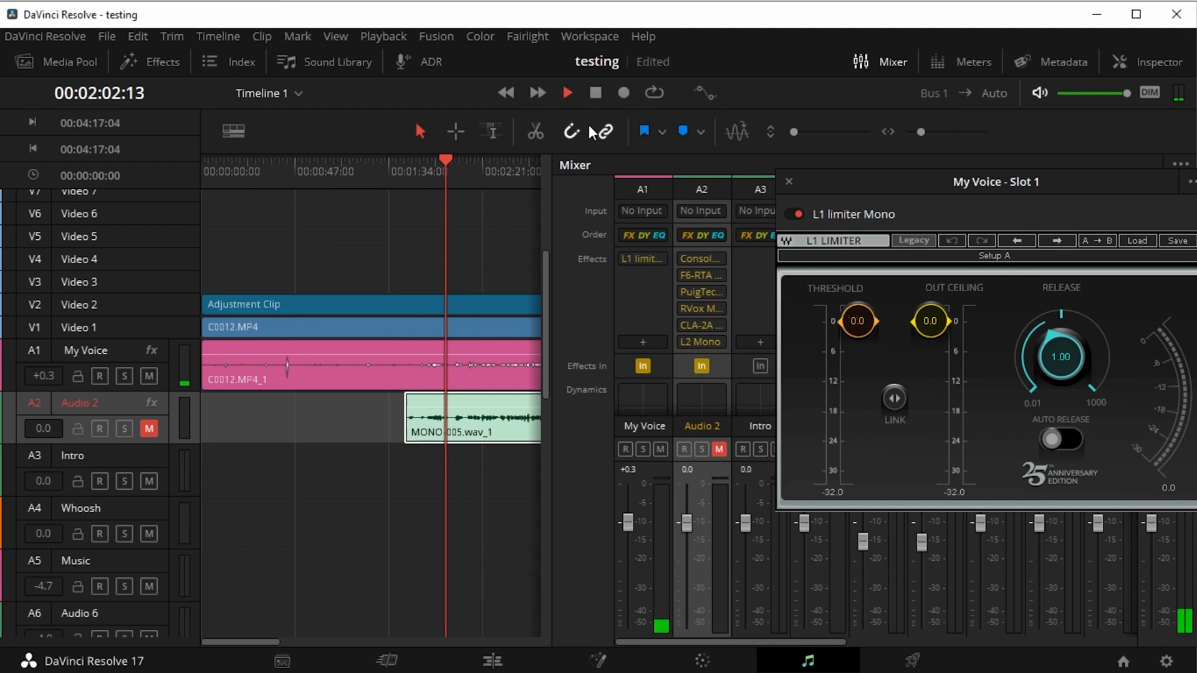
left_click_drag(858, 321, 858, 374)
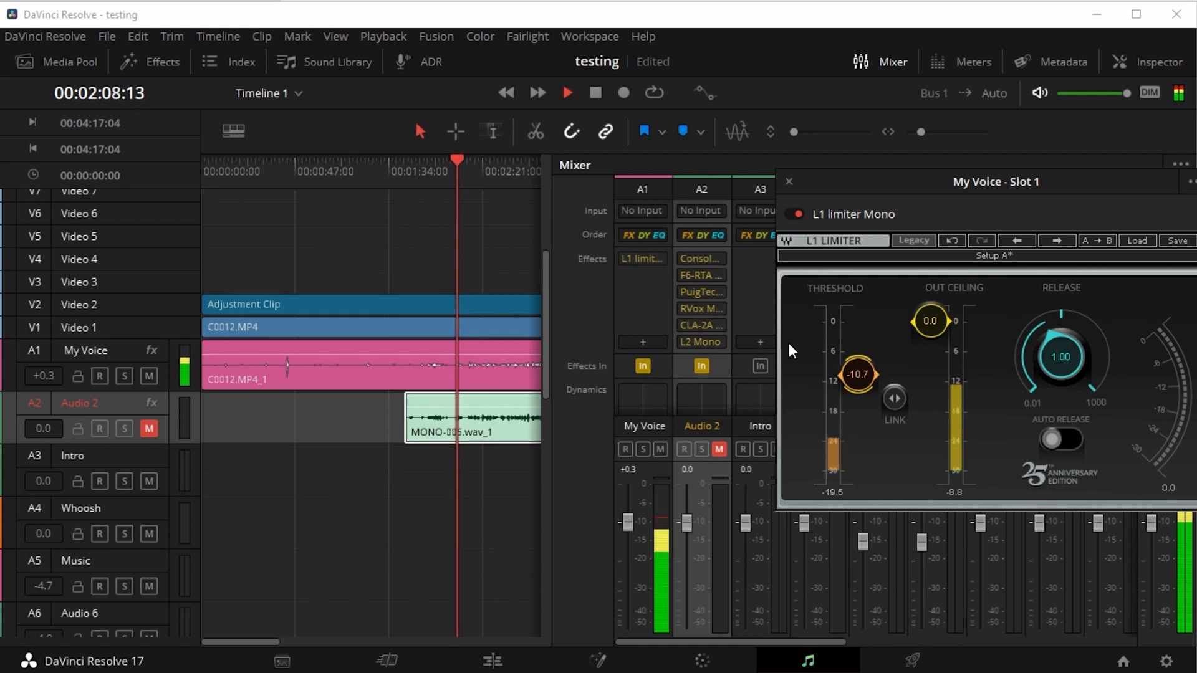
left_click_drag(857, 374, 857, 399)
left_click(599, 94)
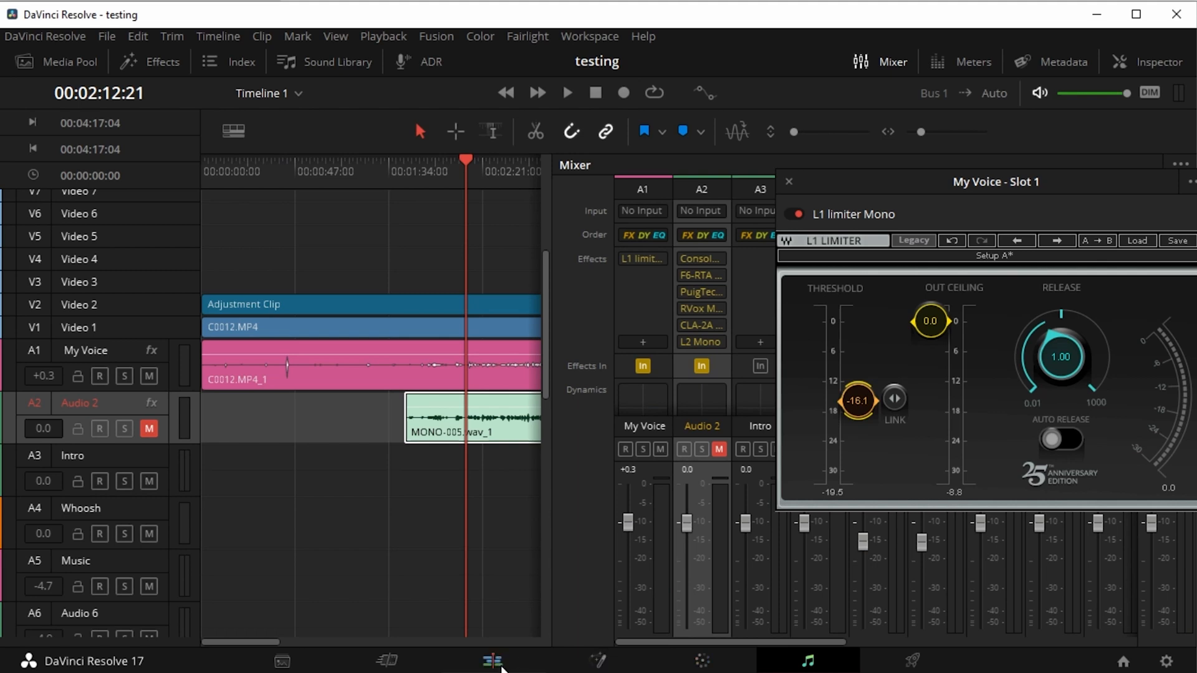
Switch to the Edit page and move the playhead to 00:02:15:04
left_click(494, 662)
left_click(722, 414)
left_click(868, 413)
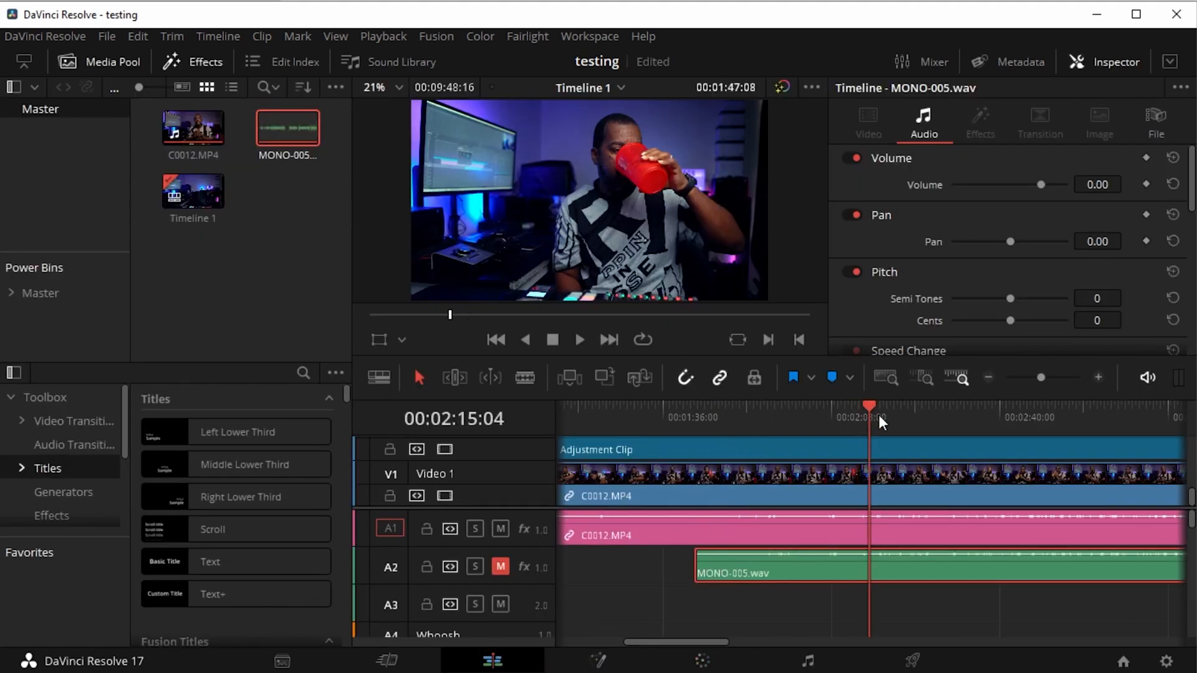
Mute track A1, unmute track A2 and play the timeline to hear the MONO-005.wav recording alone
left_click(501, 529)
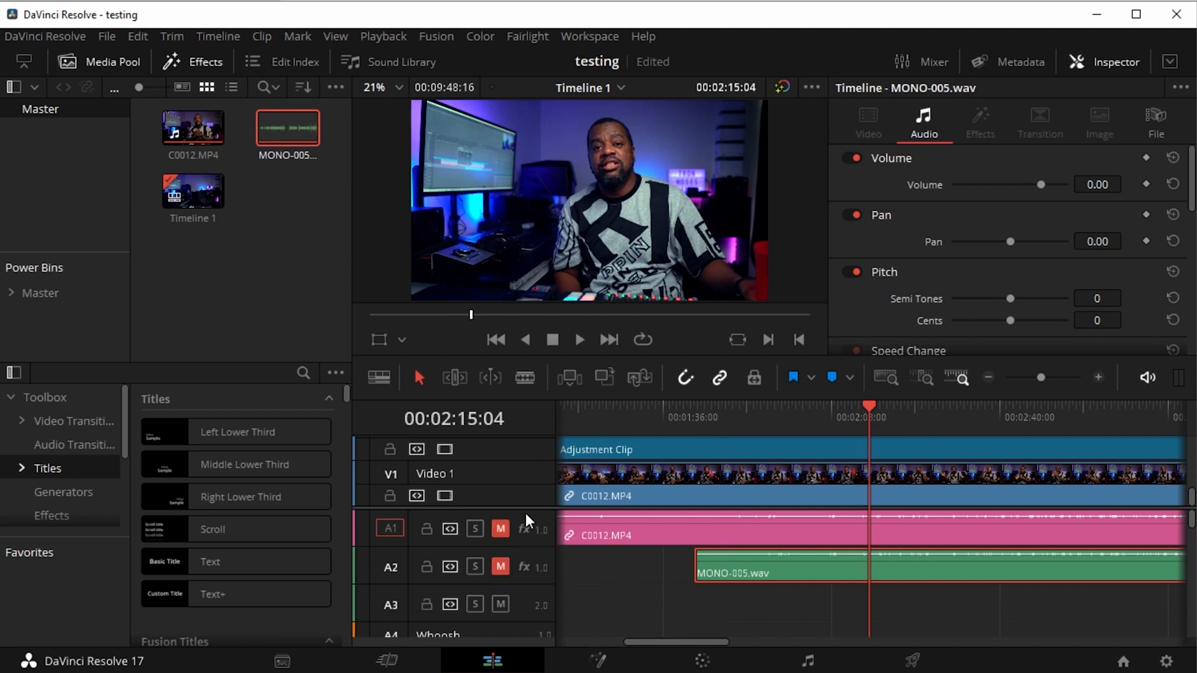
left_click(501, 565)
left_click(575, 339)
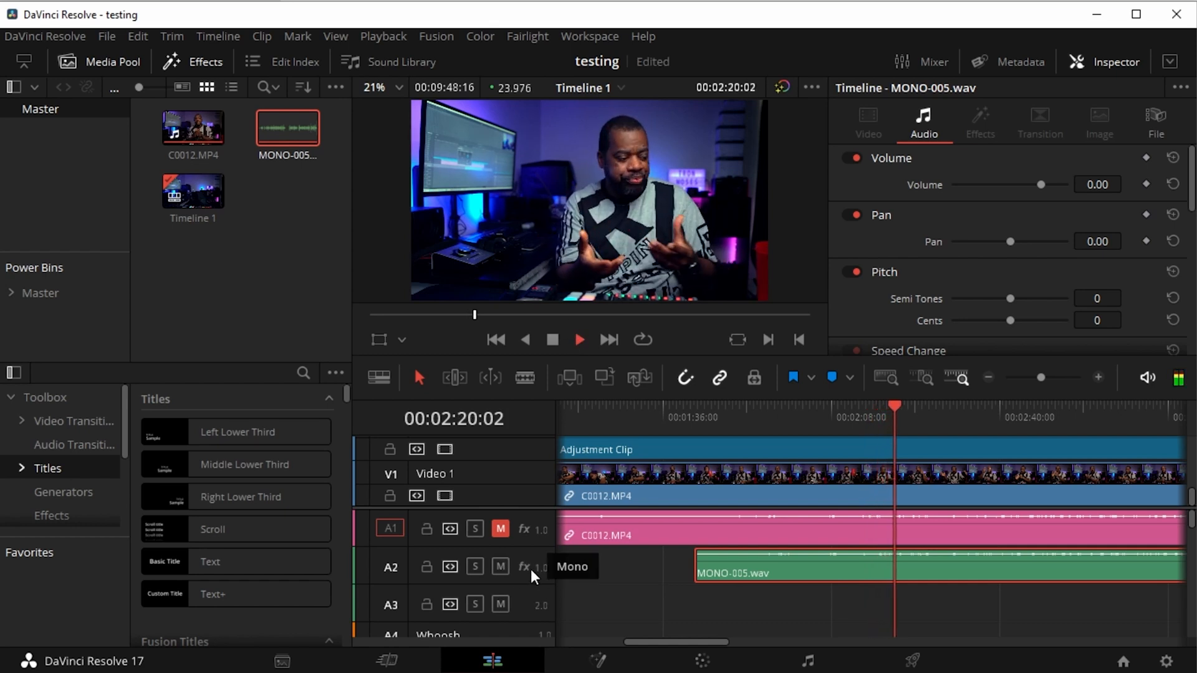
Compare both voice recordings during playback by swapping the mutes to A1, to A2, and back to A1 audible
left_click(501, 567)
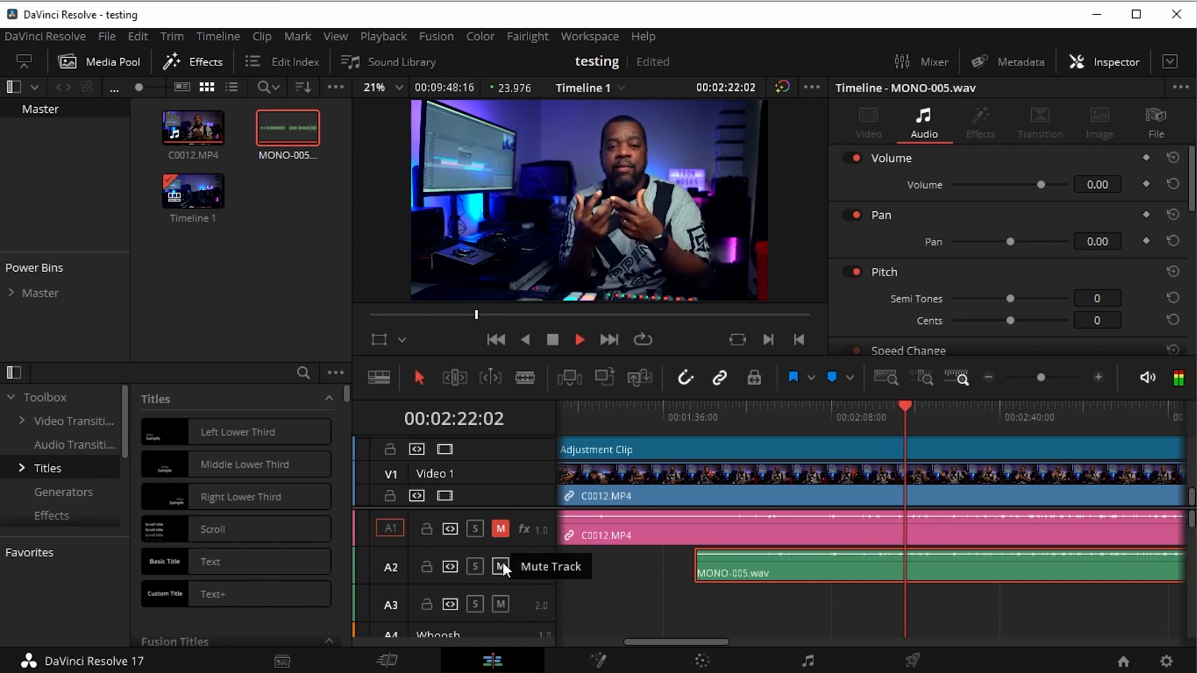
left_click(501, 529)
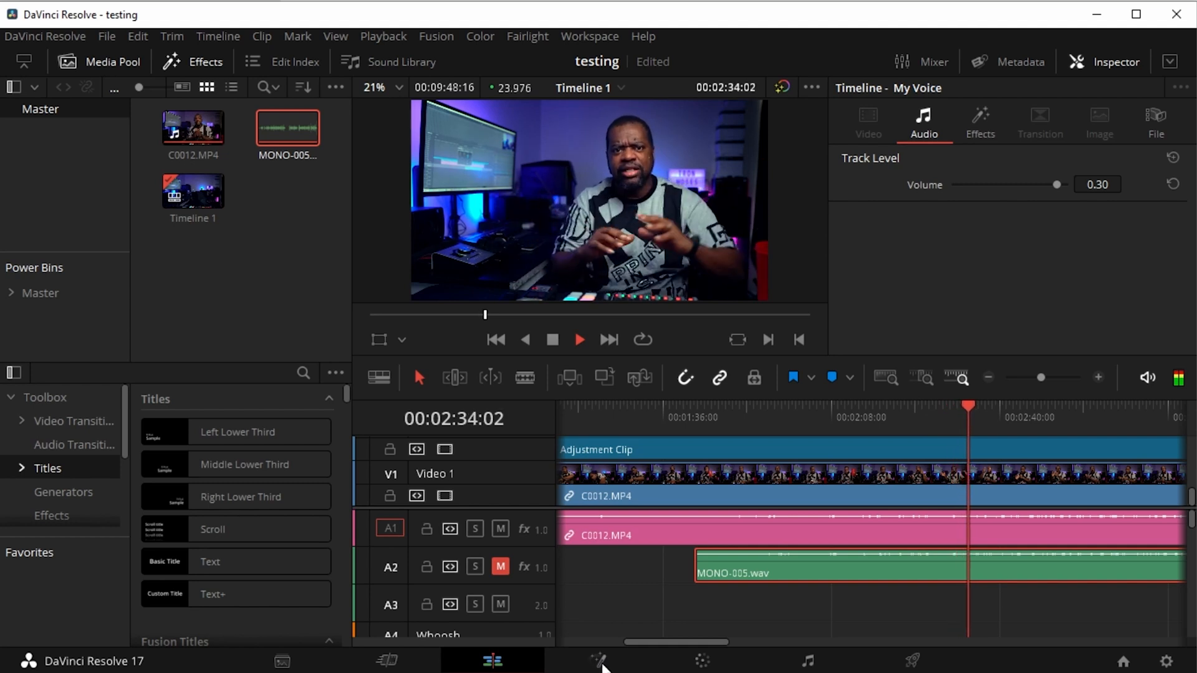
left_click(500, 567)
left_click(500, 530)
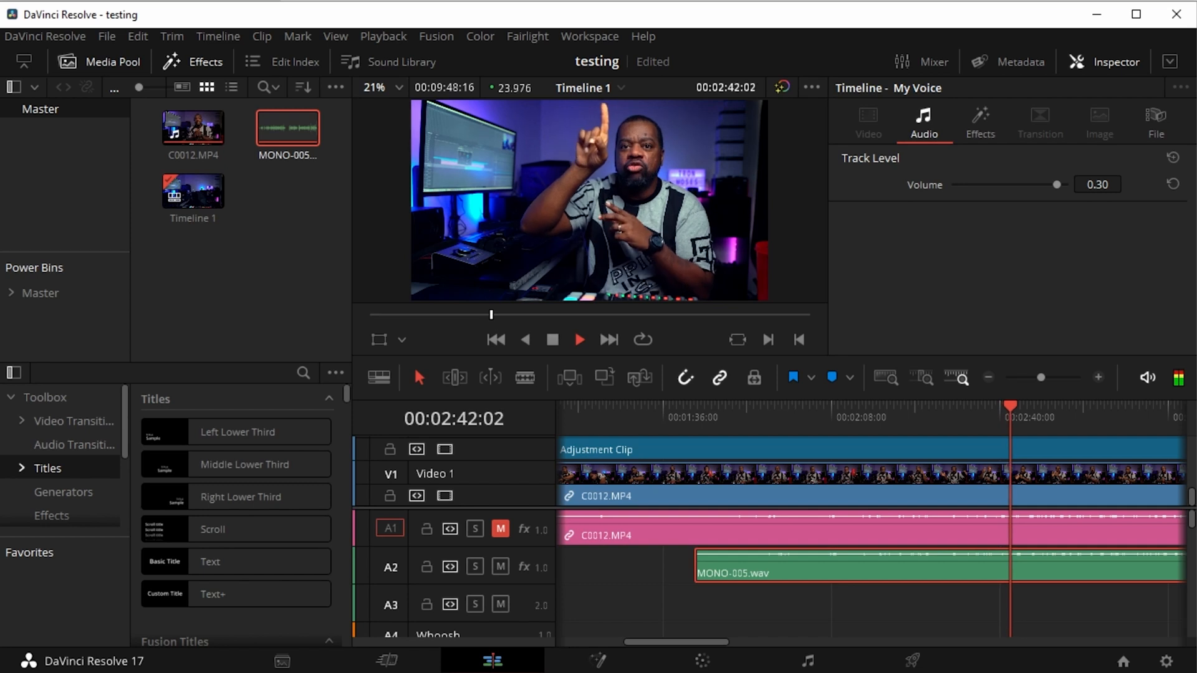
left_click(500, 566)
left_click(500, 530)
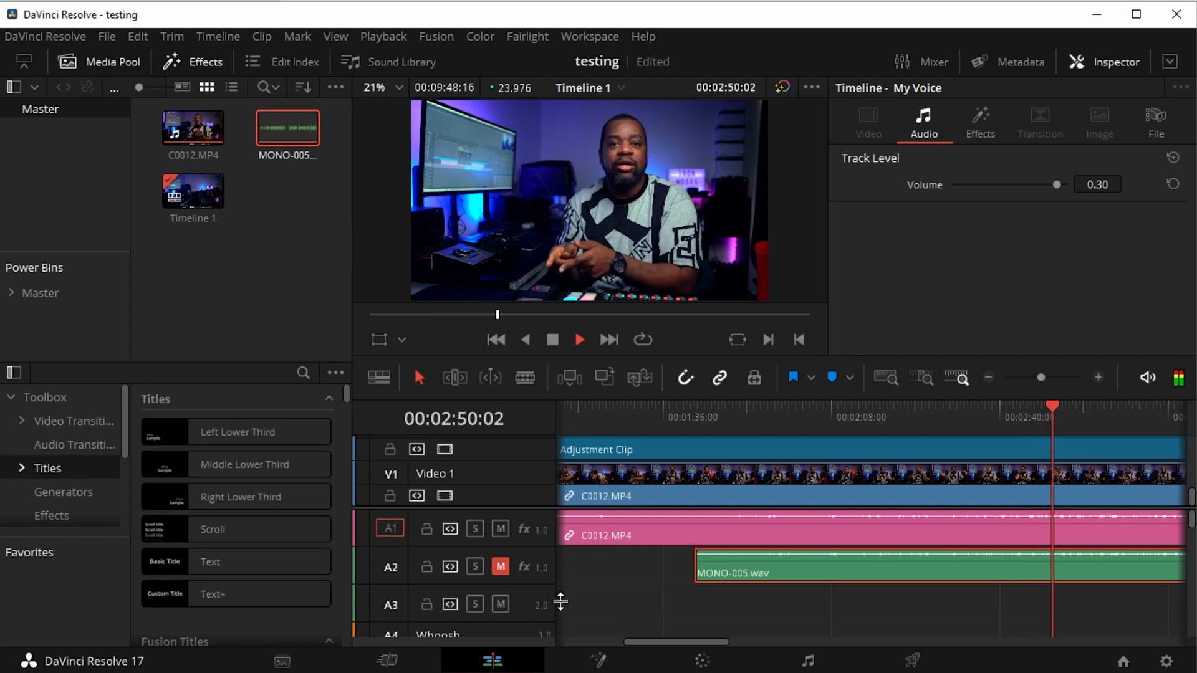
Fit the clips' full length in the timeline and compare again, making only A2 audible and then only A1
left_click(987, 378)
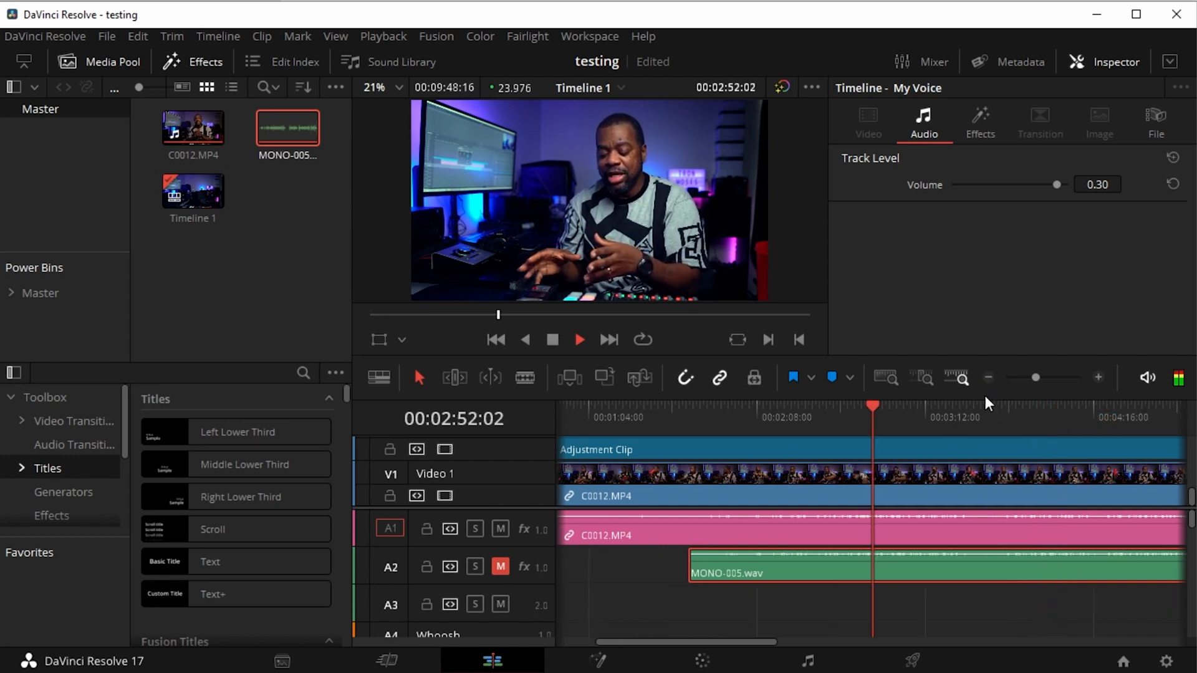
left_click(987, 379)
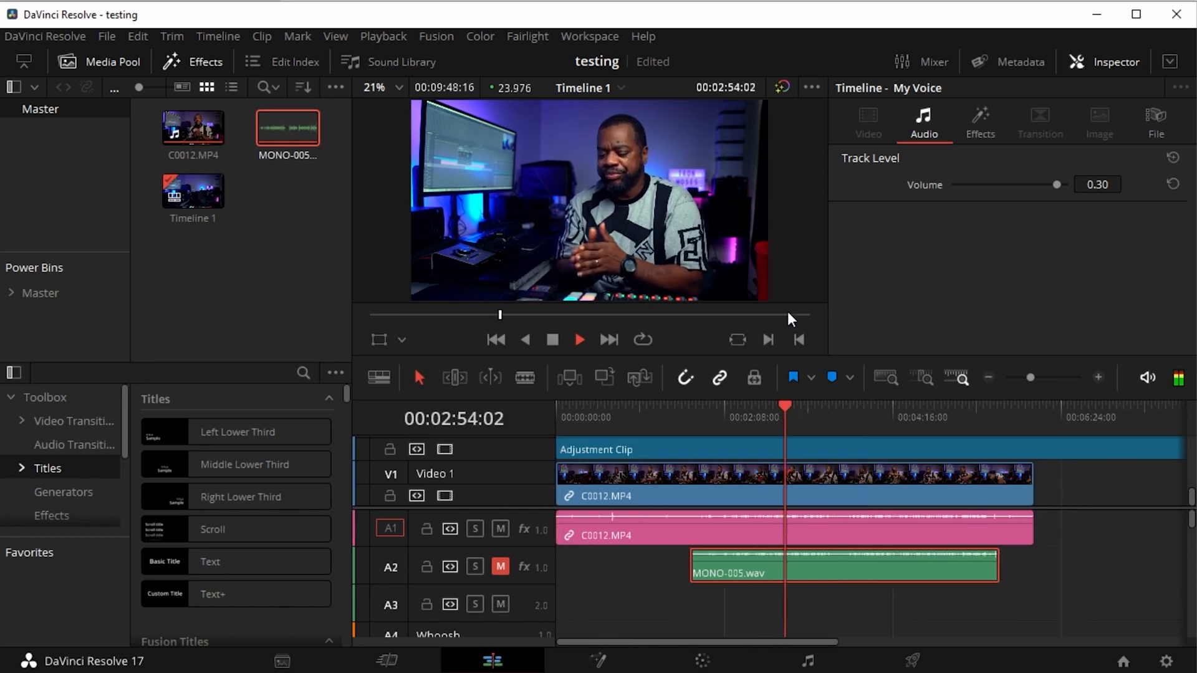
left_click(501, 529)
left_click(500, 566)
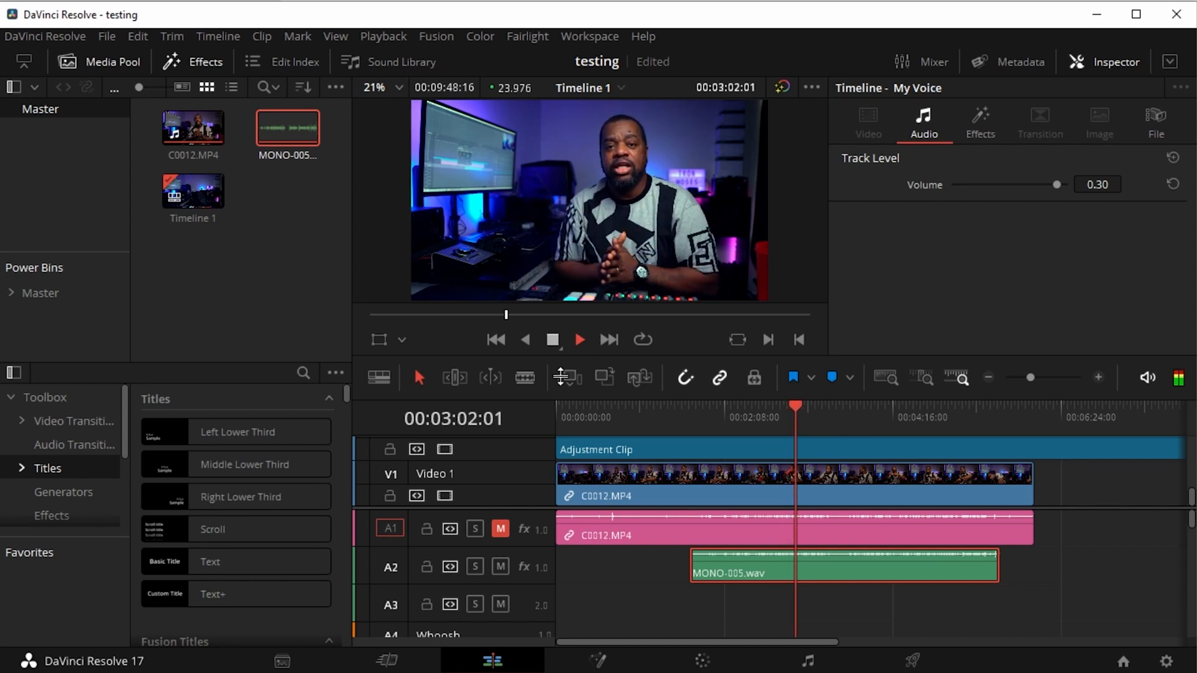
left_click(500, 566)
left_click(500, 528)
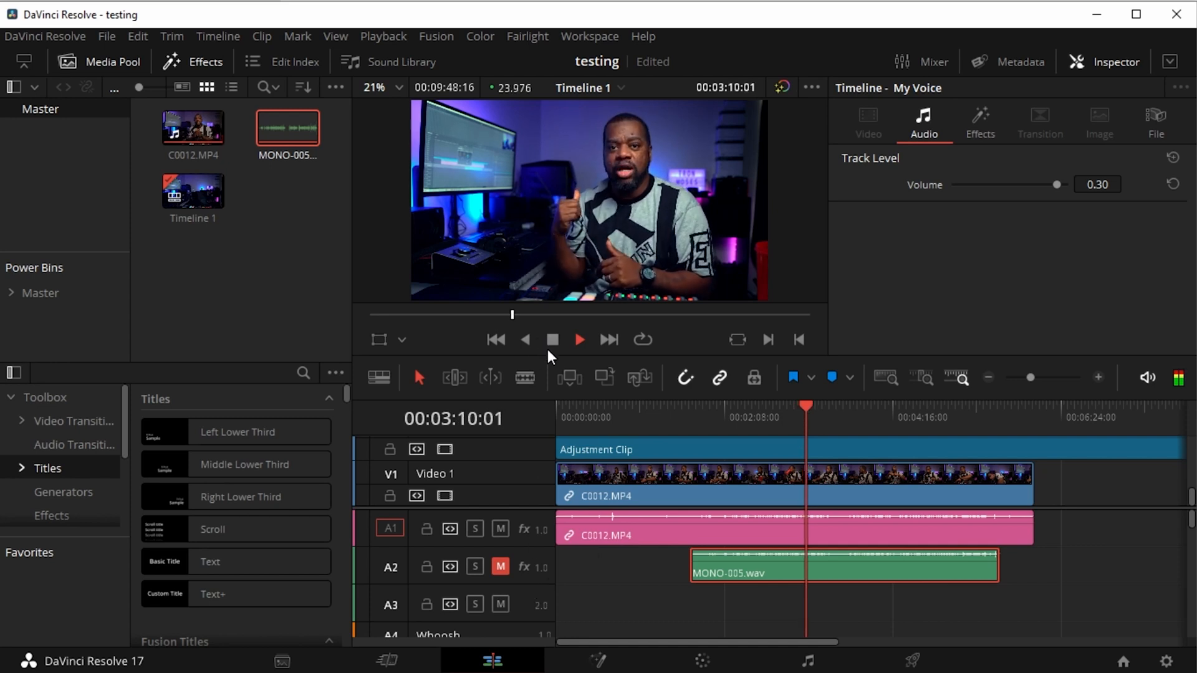
Replay the timeline from just past 00:02:08:00 with A1 audible, then unmute A2 and mute A1 to compare
left_click(574, 341)
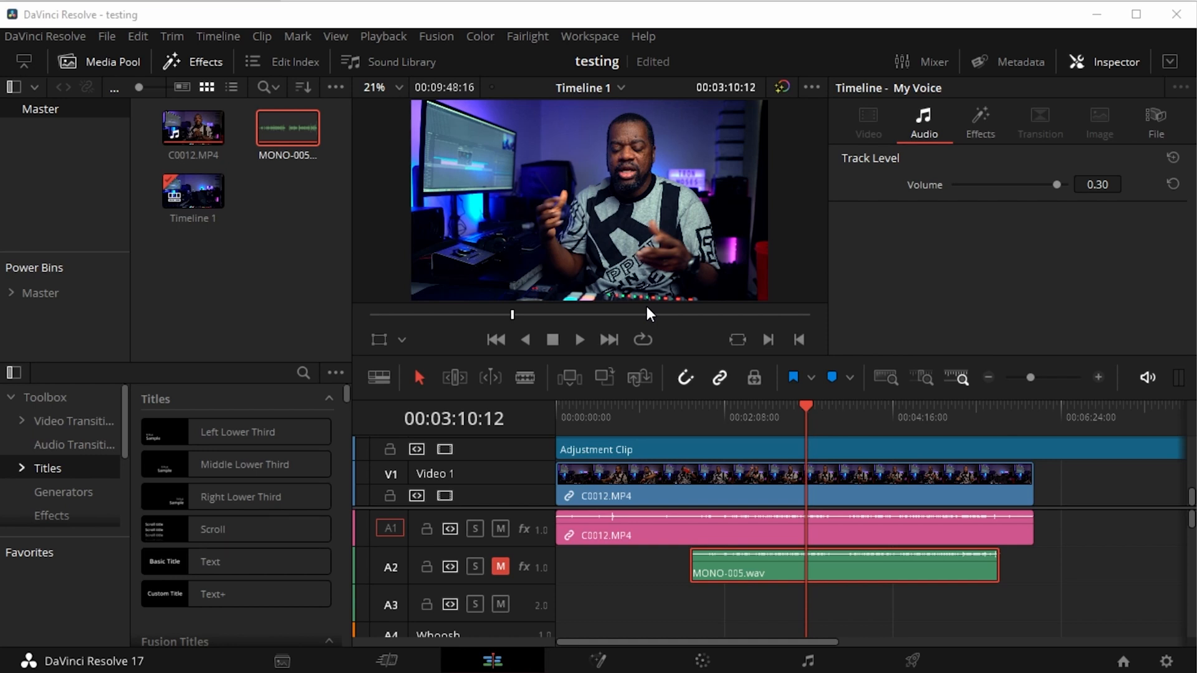
left_click(578, 339)
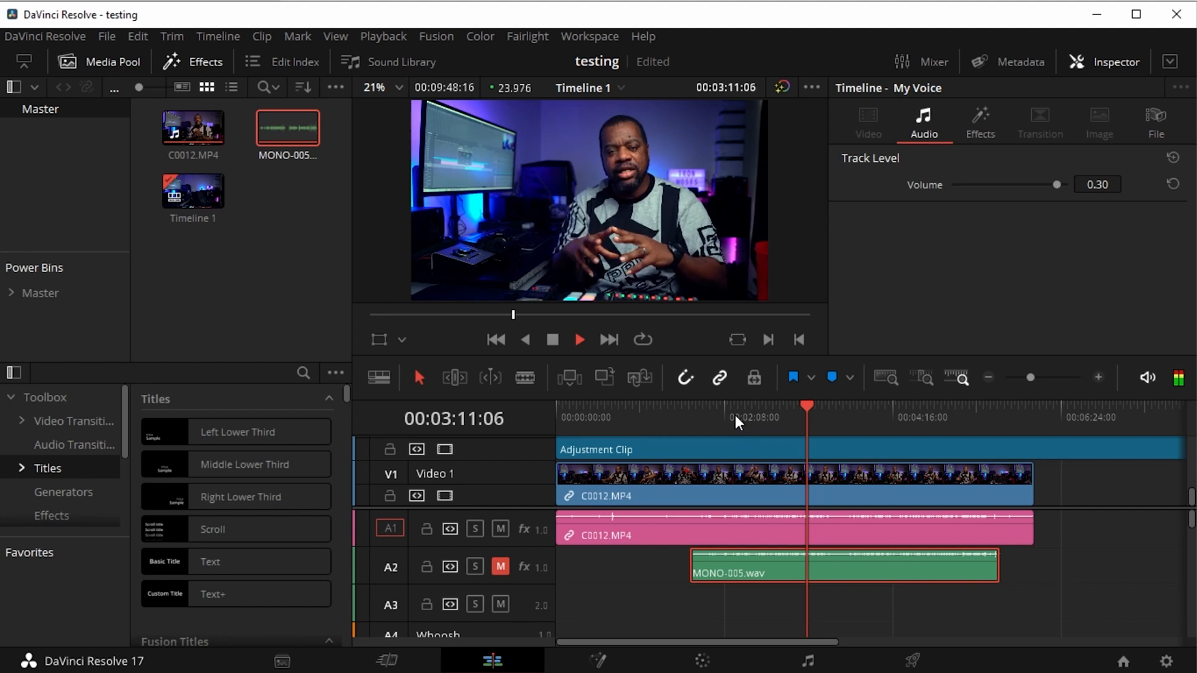
left_click(712, 408)
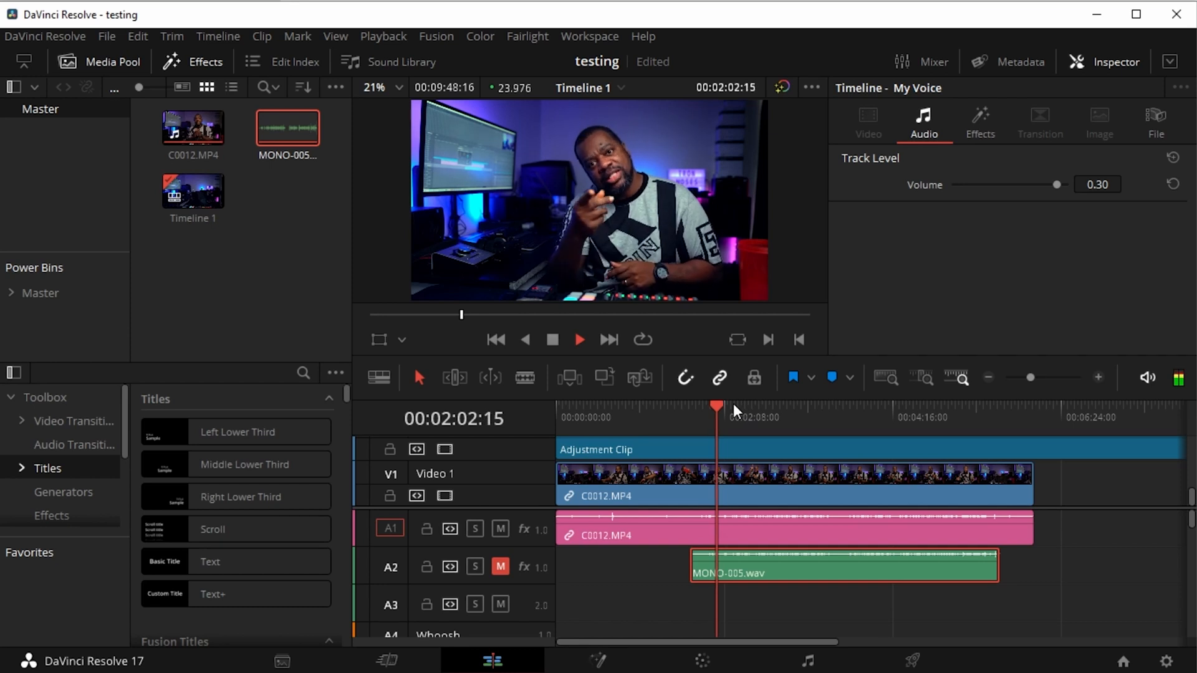
left_click(733, 404)
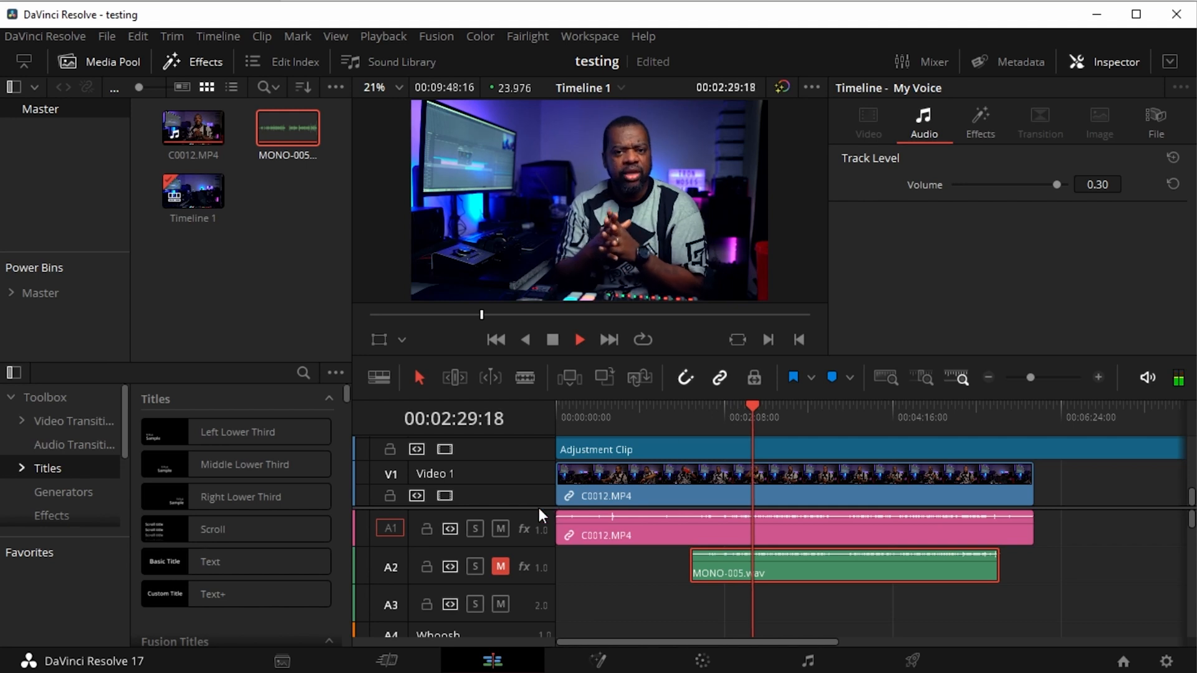
left_click(497, 563)
left_click(500, 531)
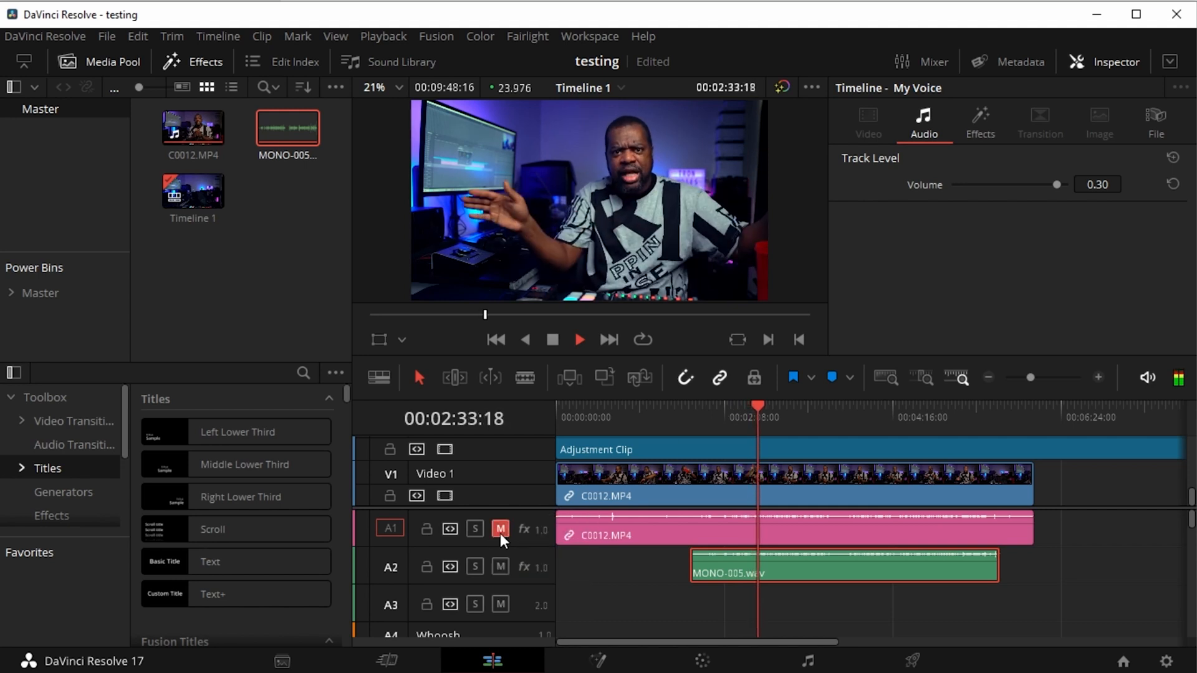